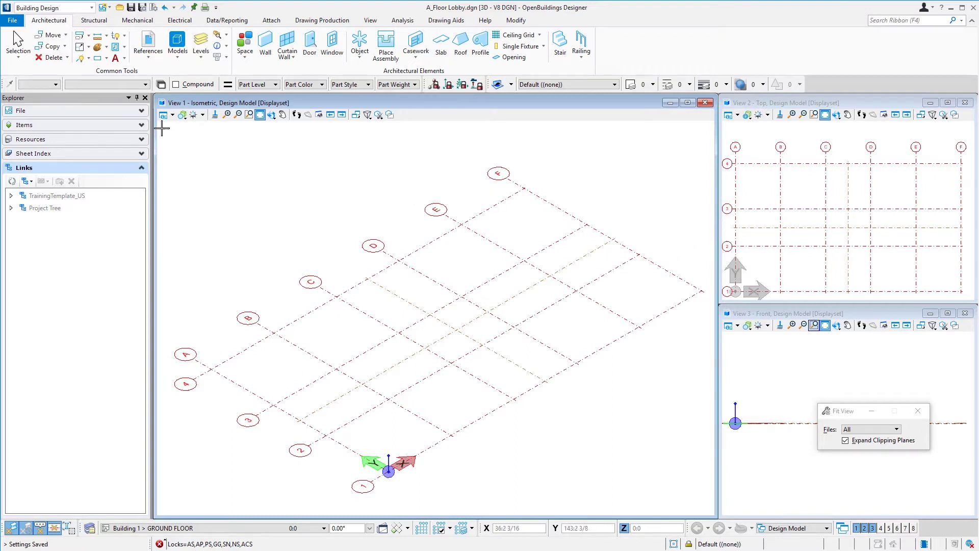
# - Start a SmartLine and zoom View 1 in on the grid corner near bubble 1
pyautogui.click(80, 59)
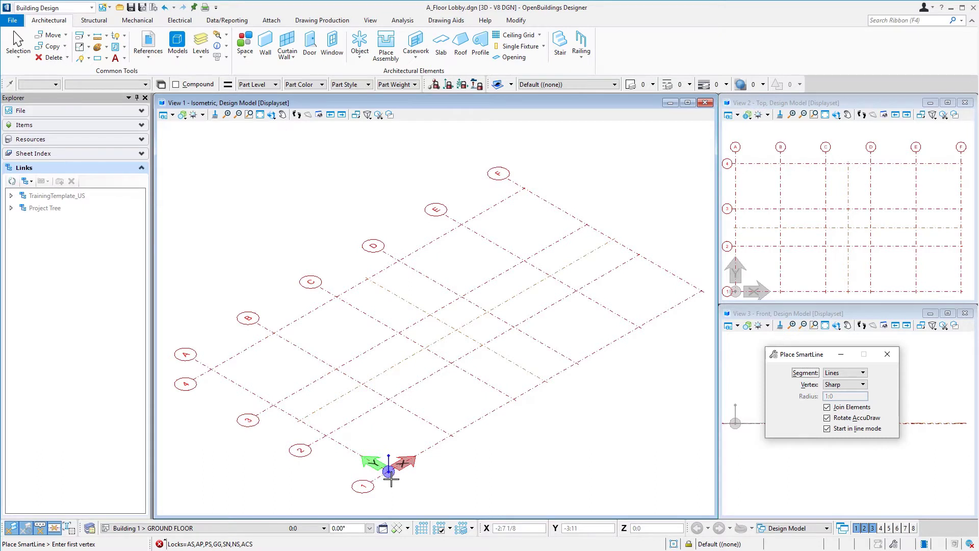
pyautogui.scroll(4, 399, 477)
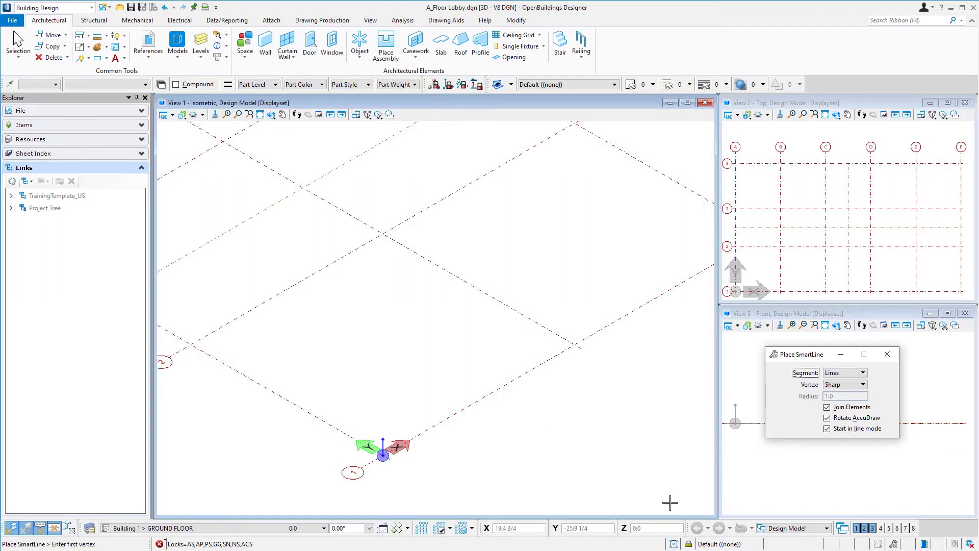
# - Change the status-bar default snap mode to Multi-snap 1
pyautogui.moveTo(673, 543)
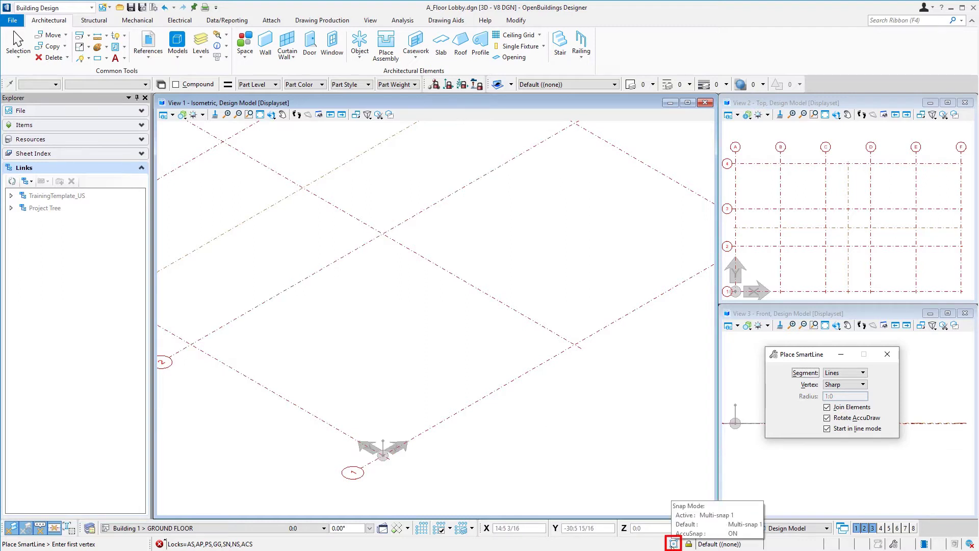
pyautogui.click(673, 544)
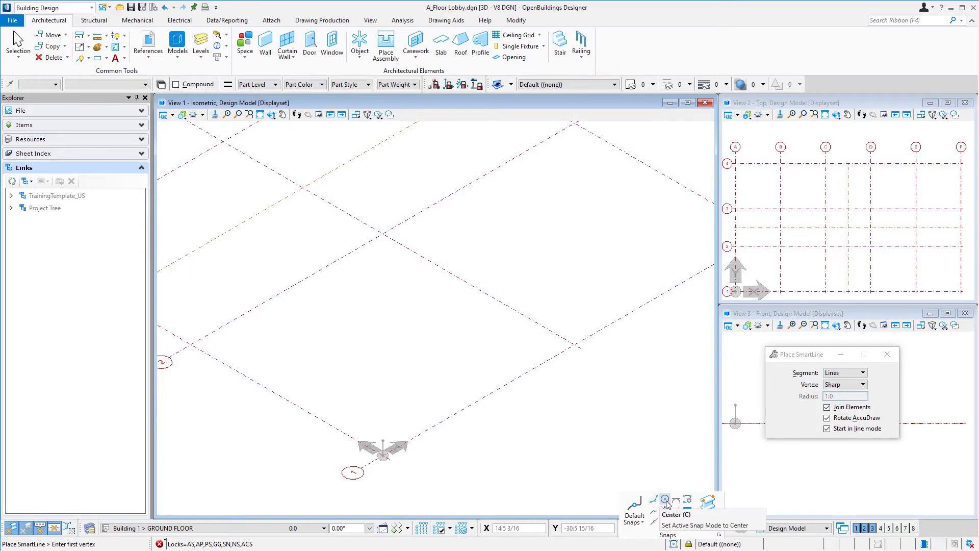
pyautogui.click(642, 523)
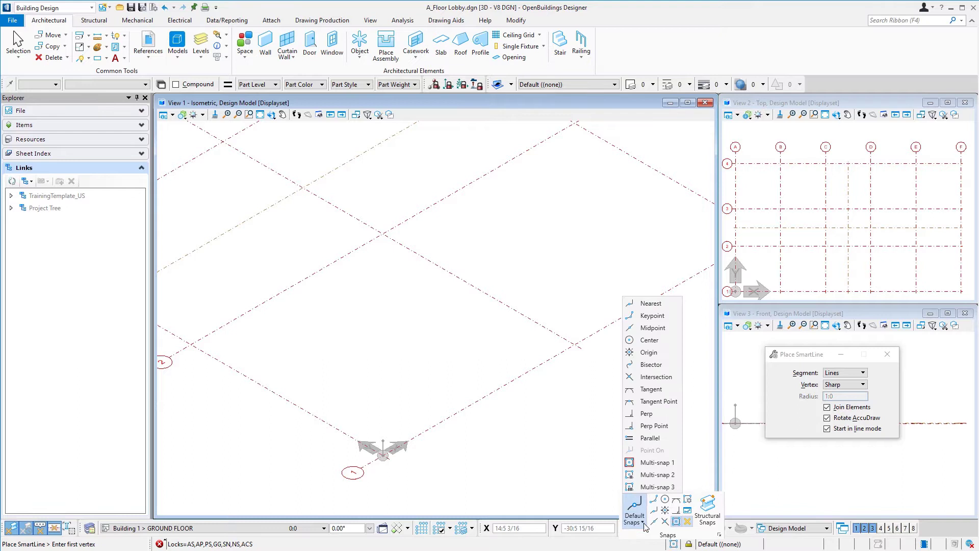
pyautogui.click(665, 467)
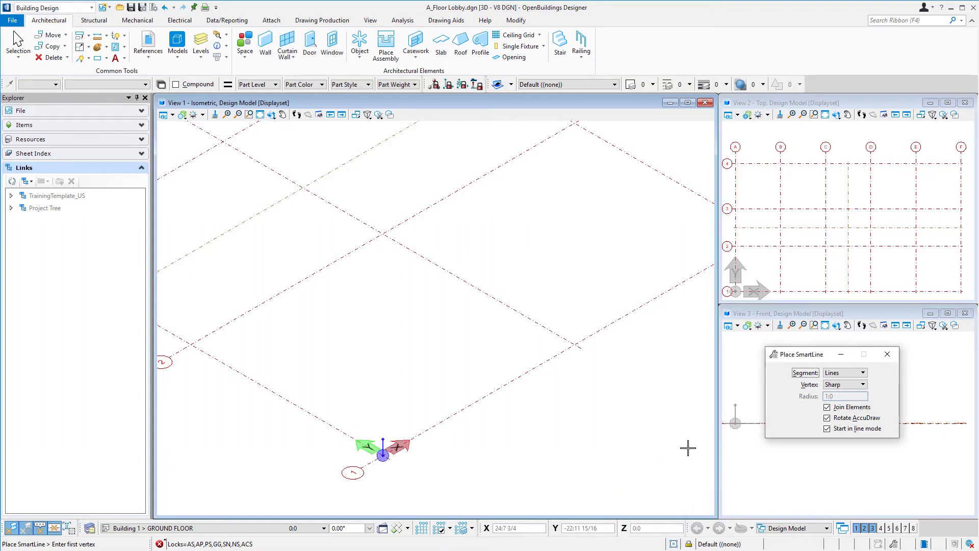
# - Place the first SmartLine vertex at grid B/1 and rotate AccuDraw back to Top
pyautogui.click(574, 342)
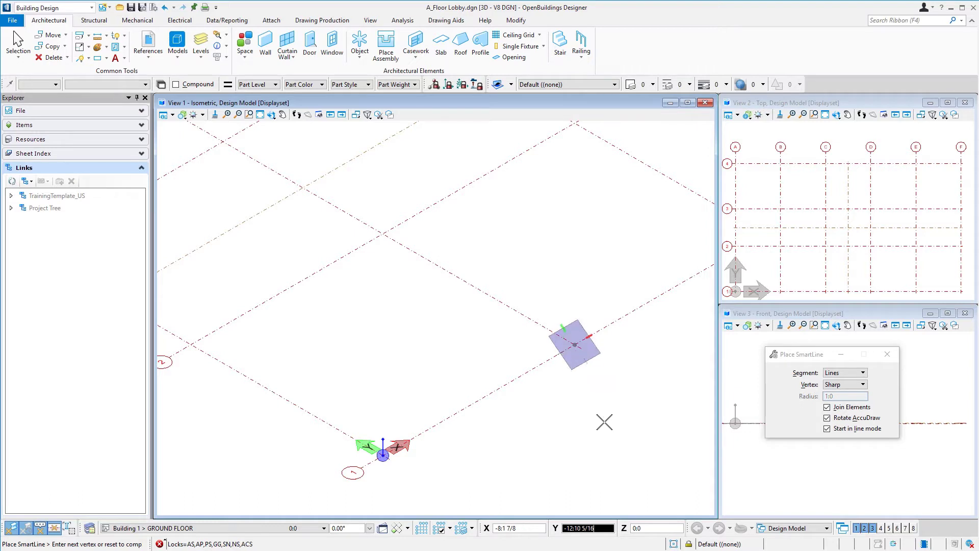
pyautogui.press('f')
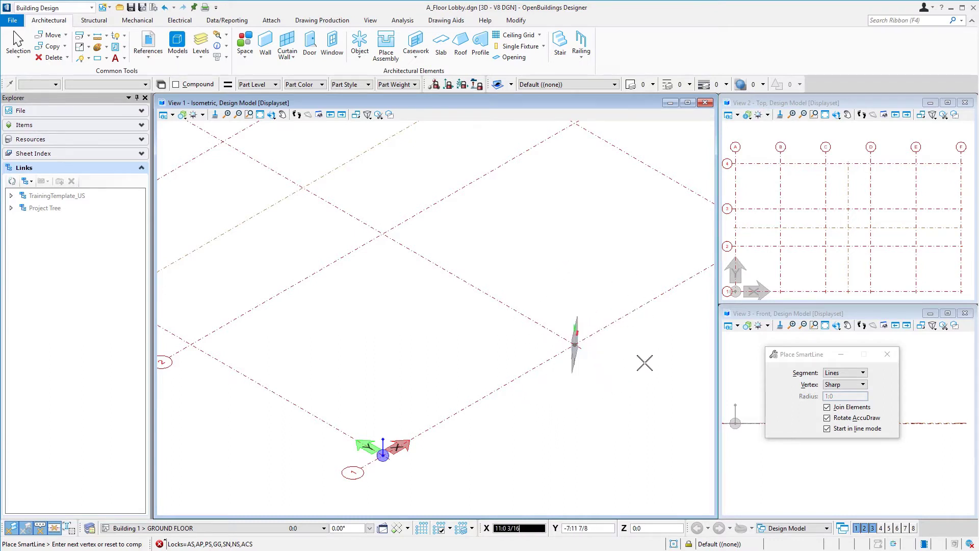
pyautogui.press('s')
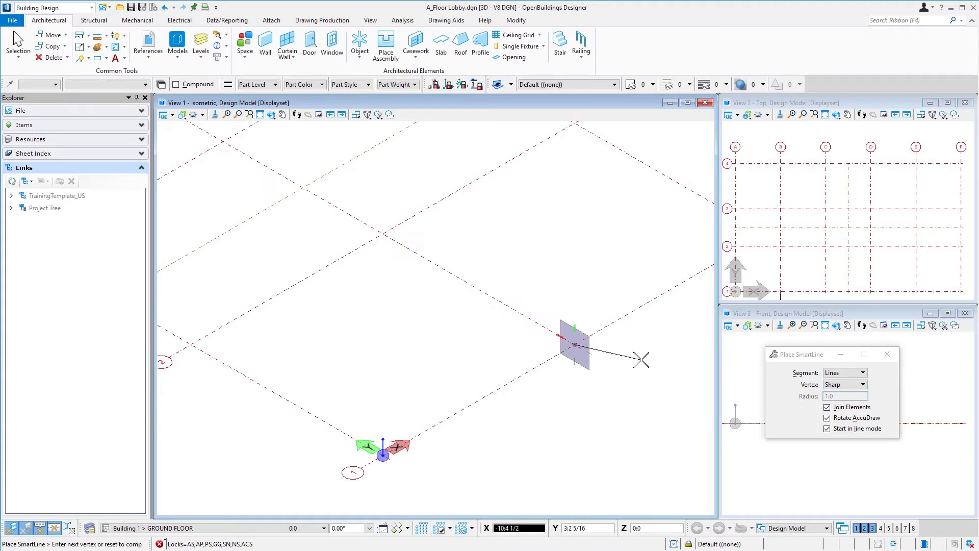
pyautogui.press('t')
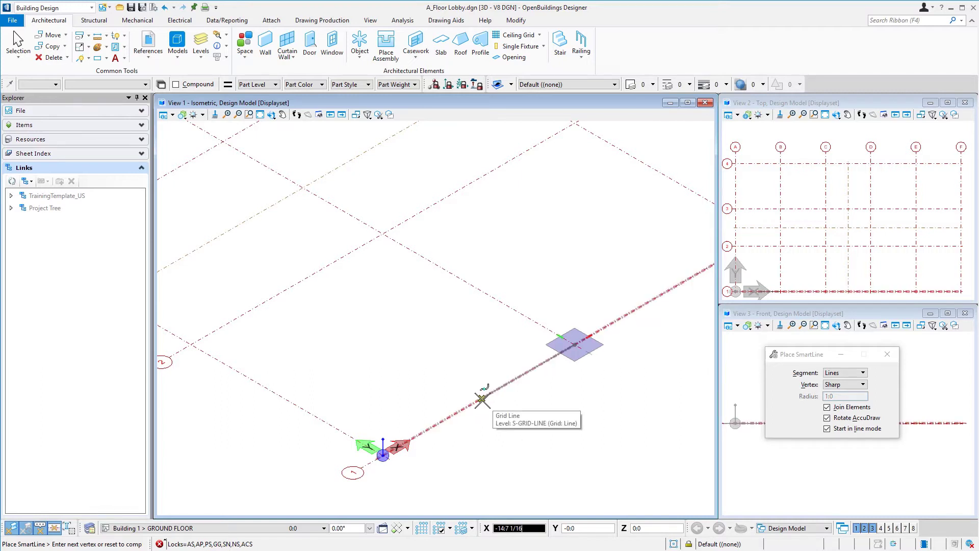
# - Draw a two-segment SmartLine from B/1: 10 along X, then 10 along Y
pyautogui.press('Return')
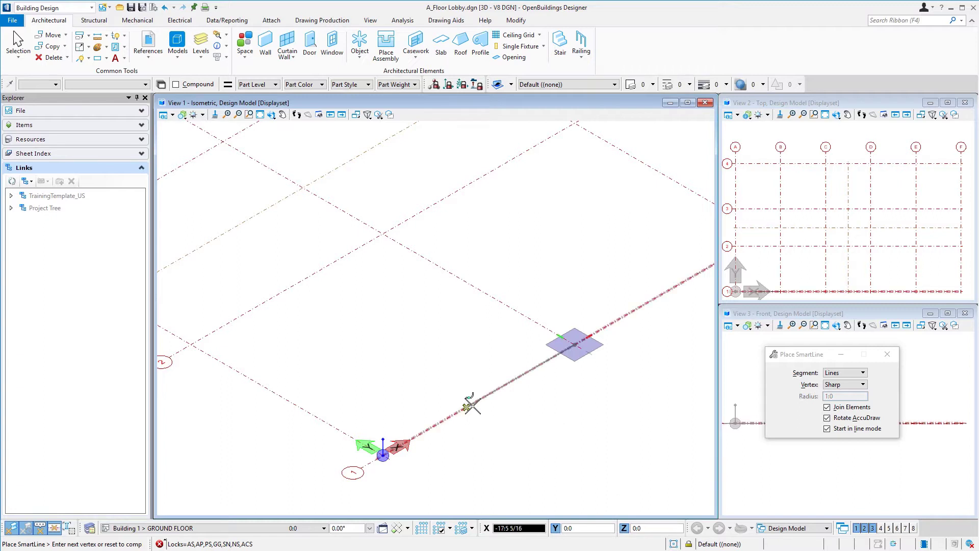
pyautogui.write('10')
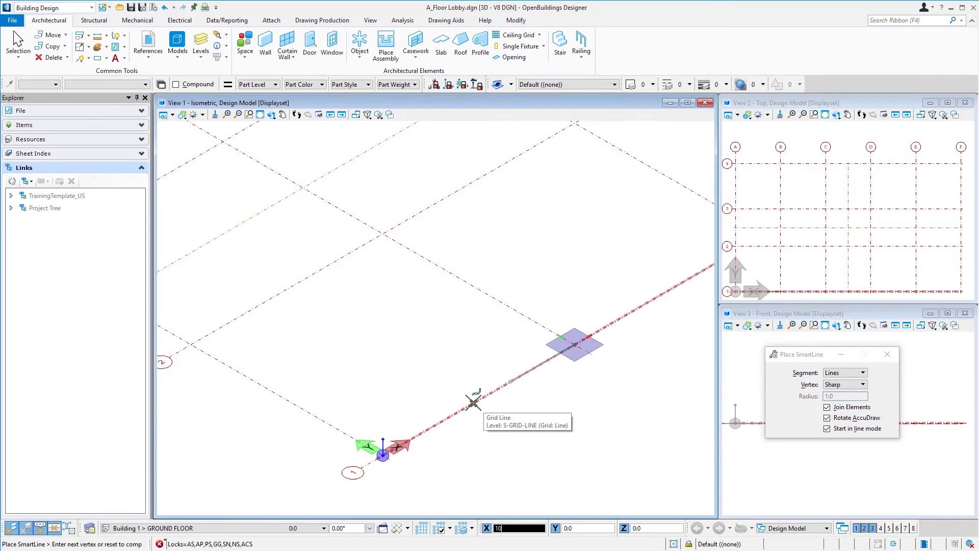
pyautogui.click(473, 402)
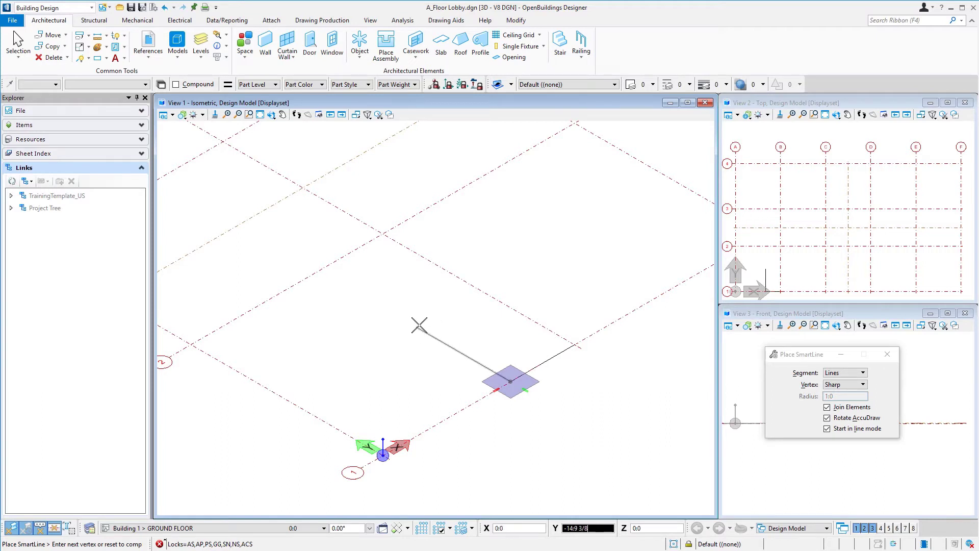
pyautogui.press('Return')
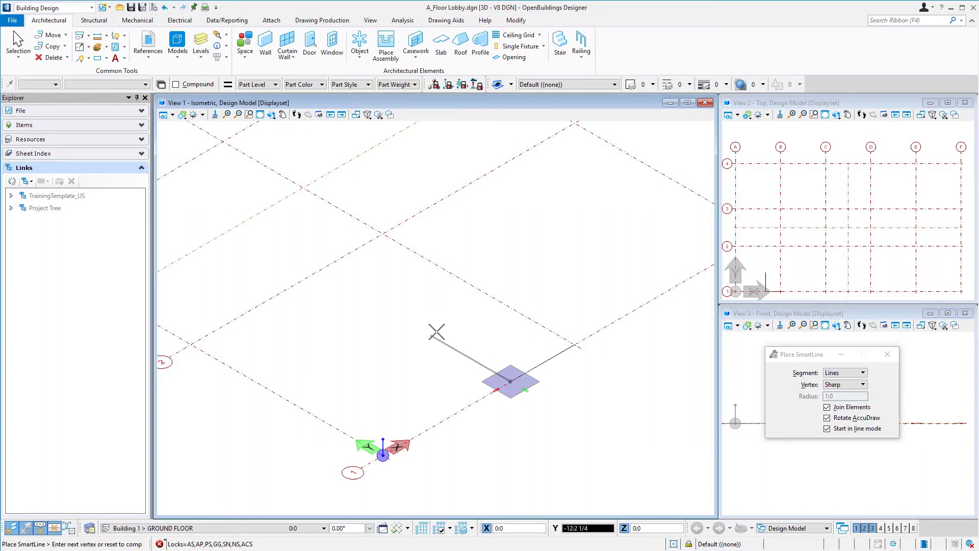
pyautogui.write('10')
pyautogui.click(436, 332)
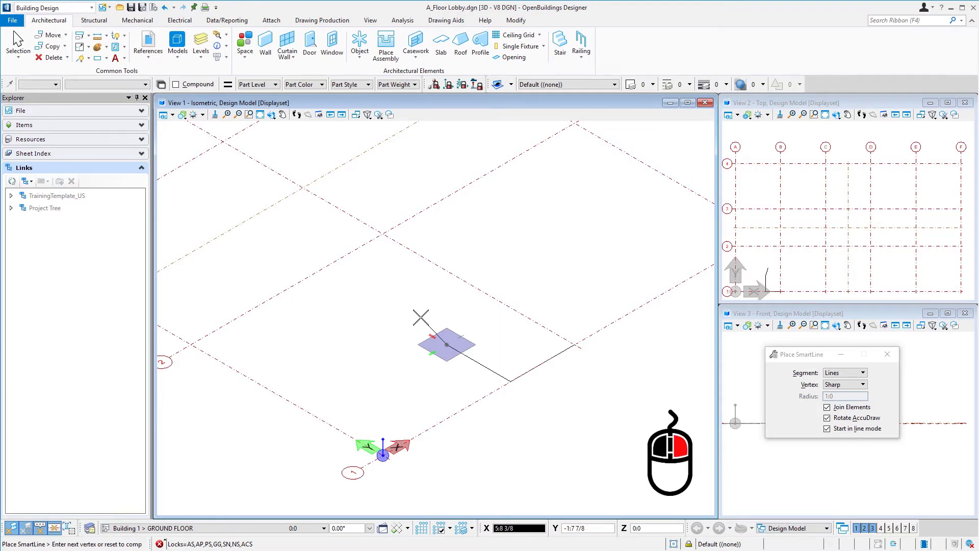
pyautogui.rightClick(421, 318)
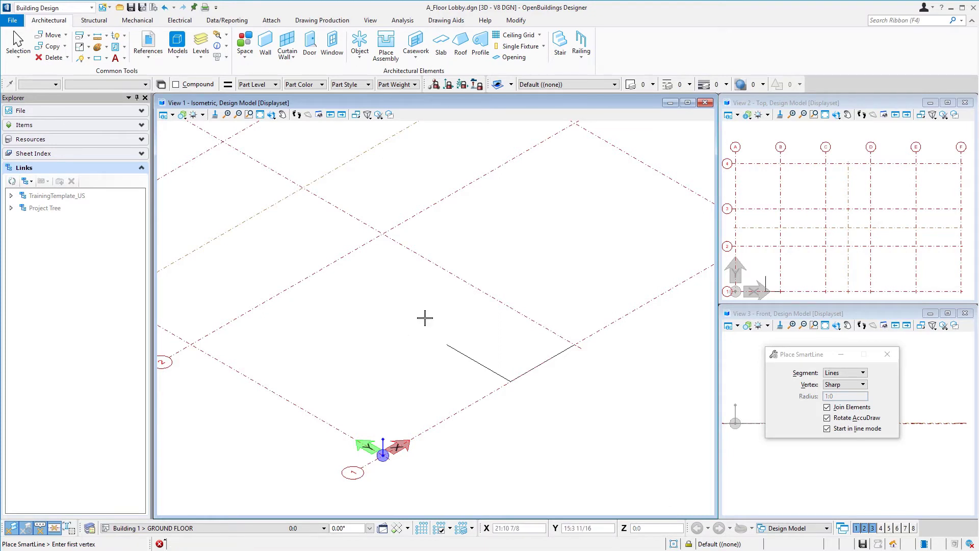
# - Undo the trial SmartLine and start Place Wall with the wall-type list showing
pyautogui.hotkey('ctrl', 'z')
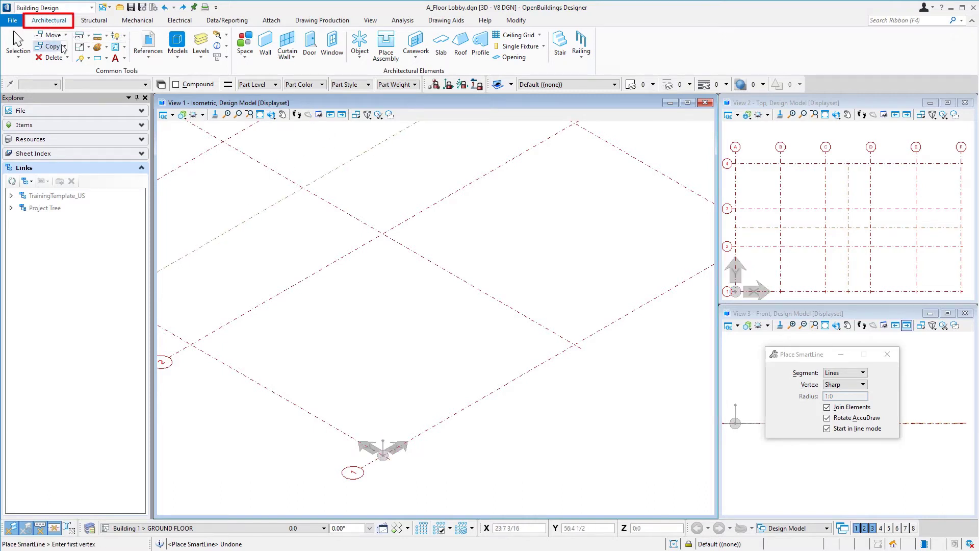
pyautogui.click(265, 45)
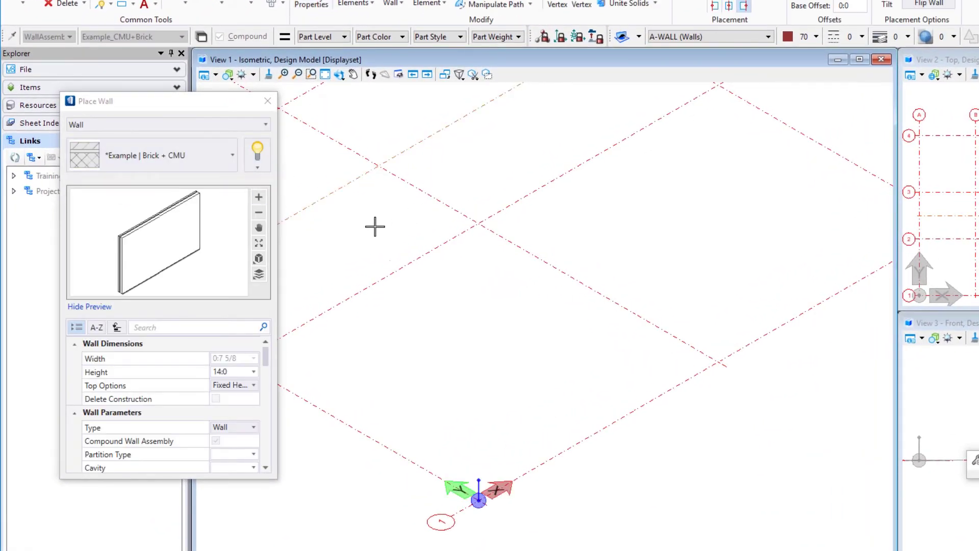
pyautogui.click(211, 160)
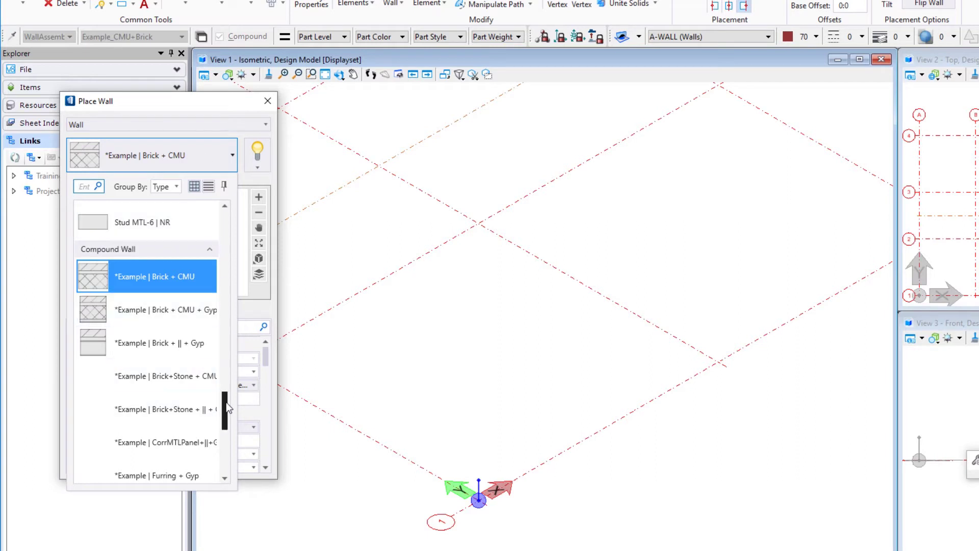
# - Group the wall types by Is External and pick *Example | Default
pyautogui.moveTo(225, 407); pyautogui.dragTo(172, 189)
pyautogui.click(173, 186)
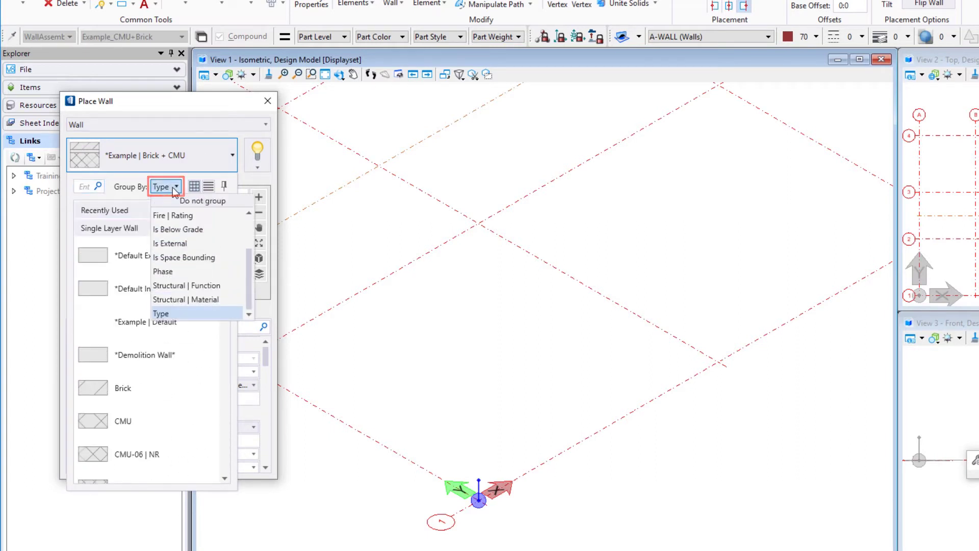
pyautogui.press('Up')
pyautogui.press('Up')
pyautogui.press('Up')
pyautogui.press('Up')
pyautogui.press('Up')
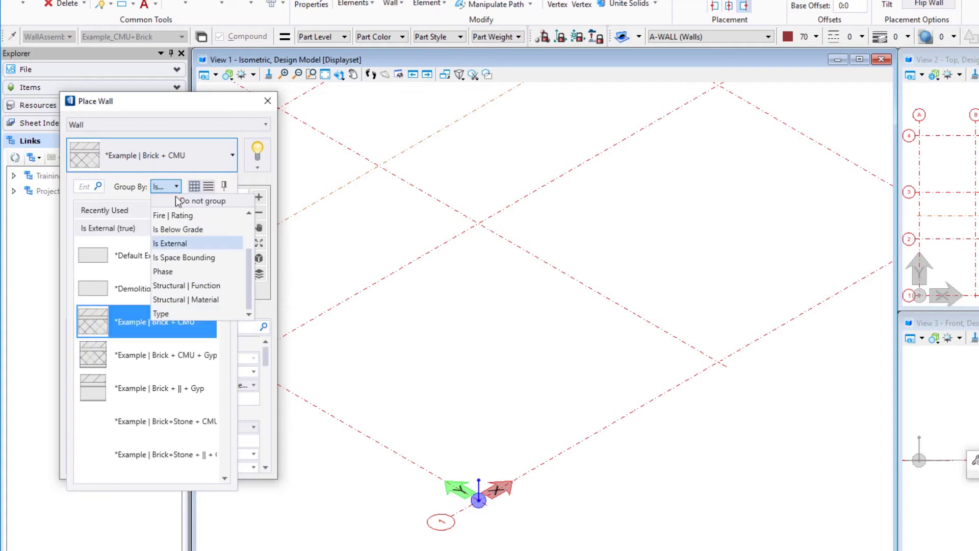
pyautogui.click(174, 248)
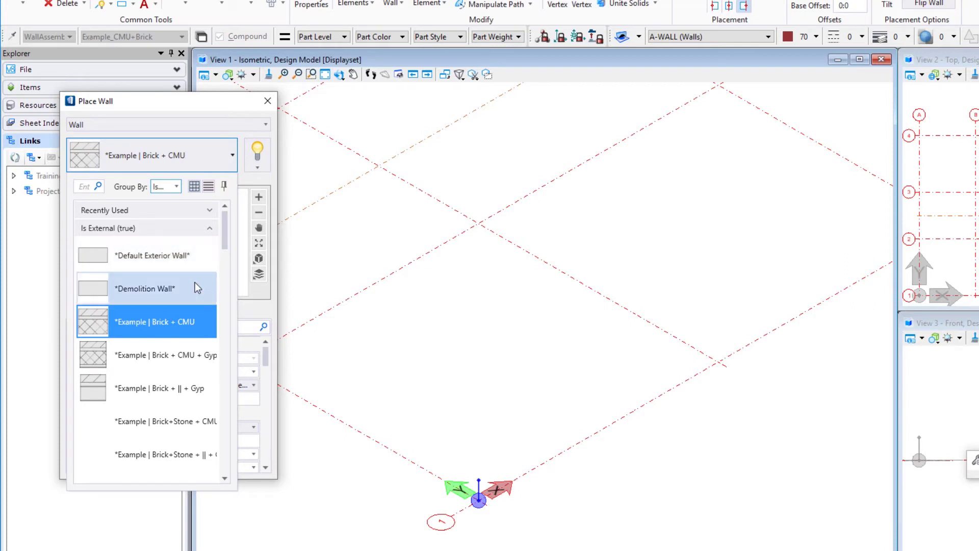
pyautogui.scroll(-3, 198, 314)
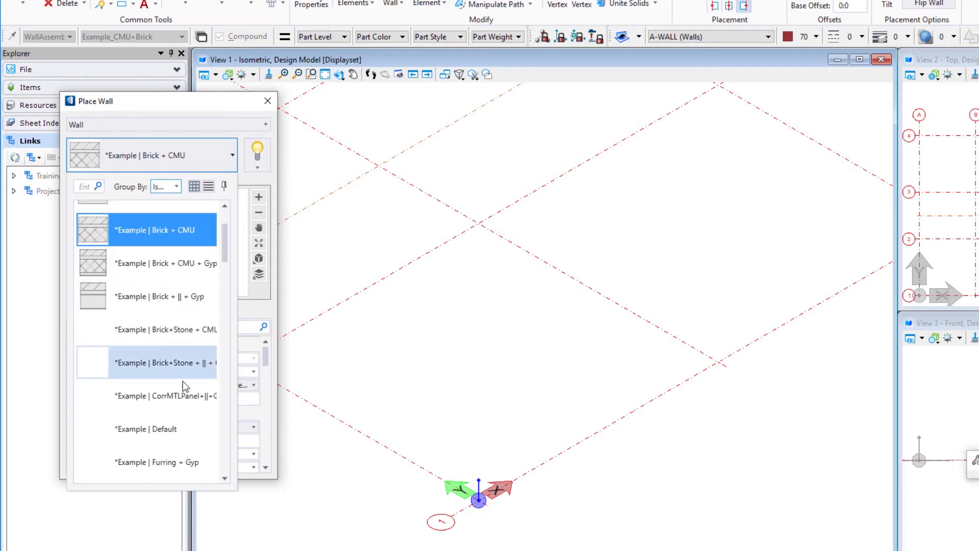
pyautogui.click(152, 432)
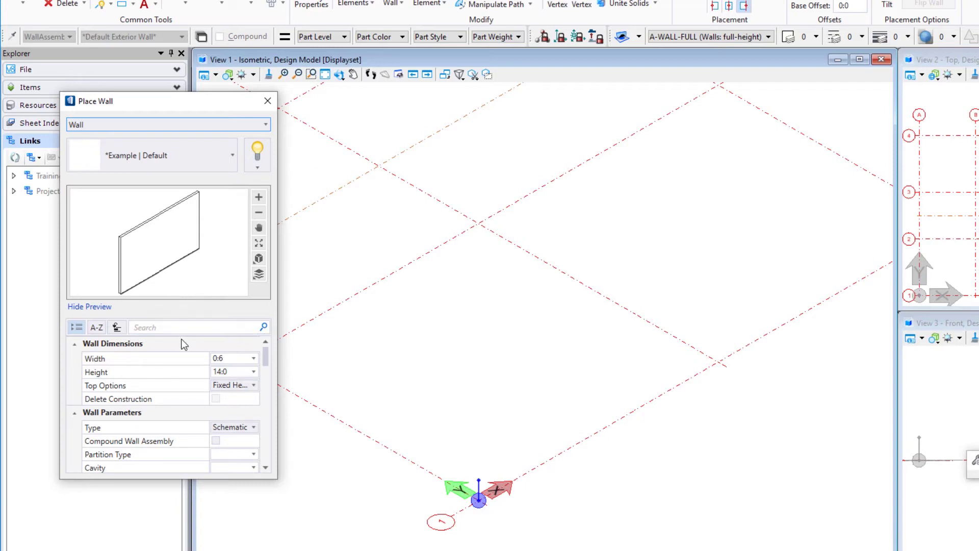
pyautogui.click(129, 360)
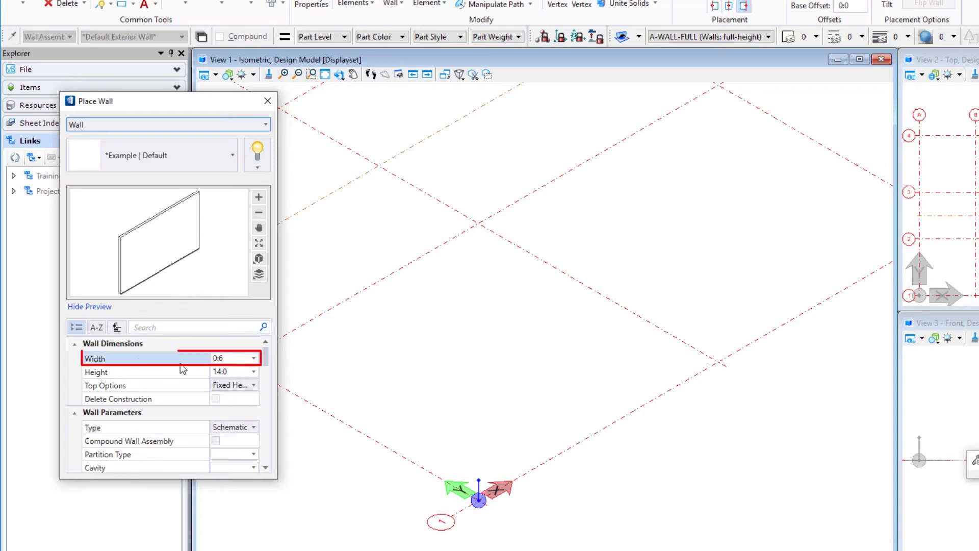
pyautogui.click(237, 372)
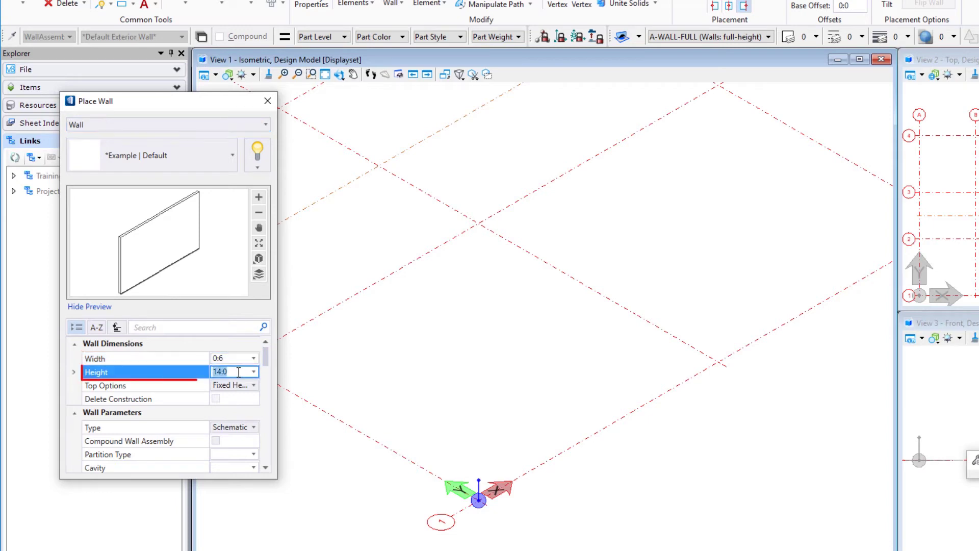
pyautogui.write('15:0')
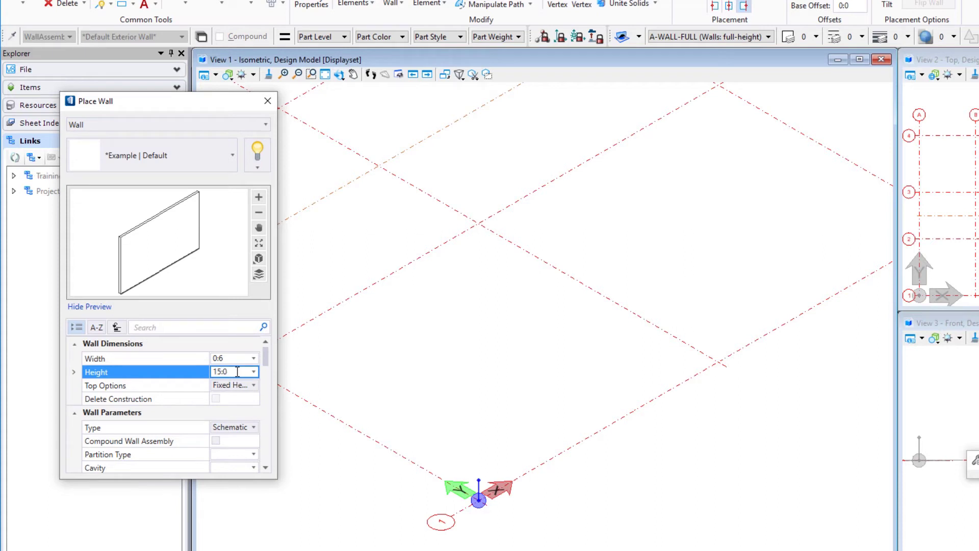
pyautogui.scroll(-4, 237, 371)
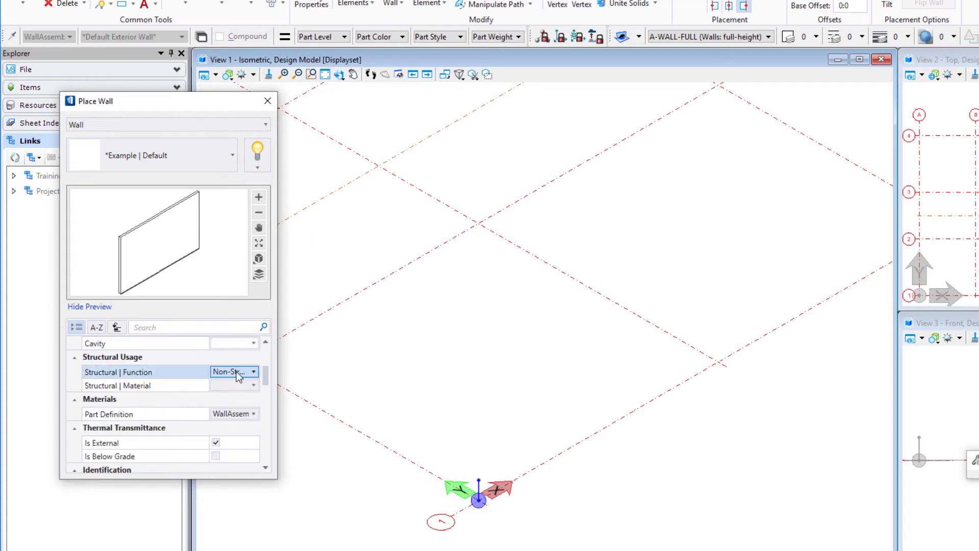
pyautogui.scroll(-5, 237, 372)
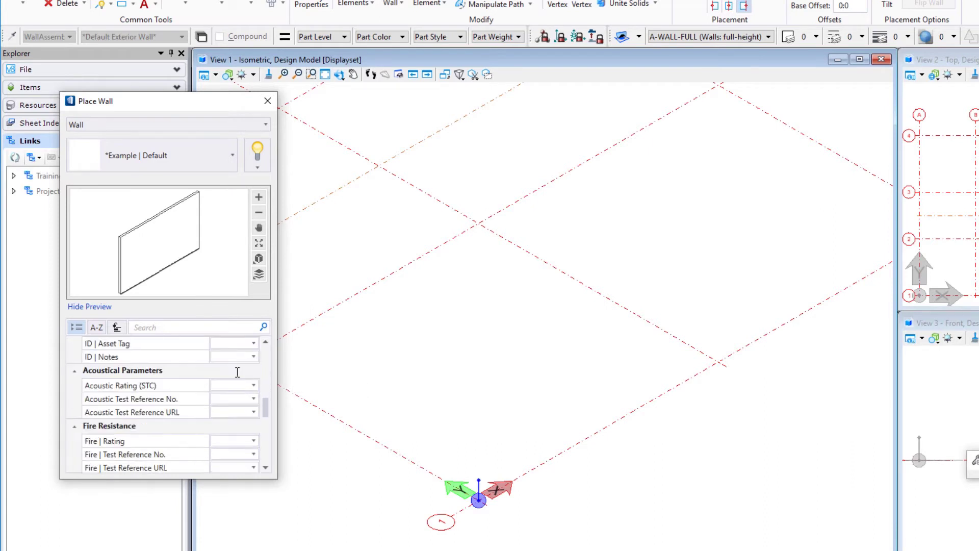
pyautogui.scroll(-5, 237, 372)
pyautogui.scroll(7, 237, 371)
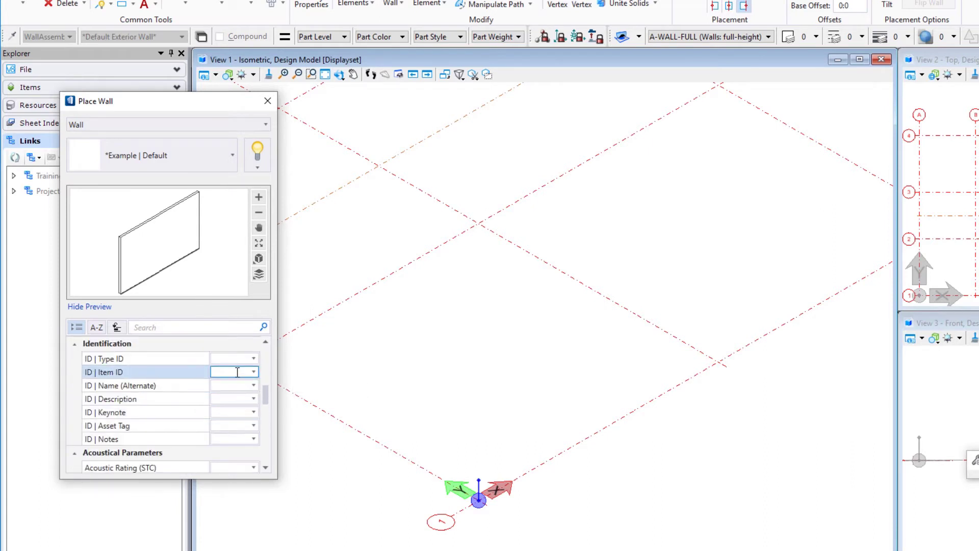
pyautogui.scroll(5, 237, 372)
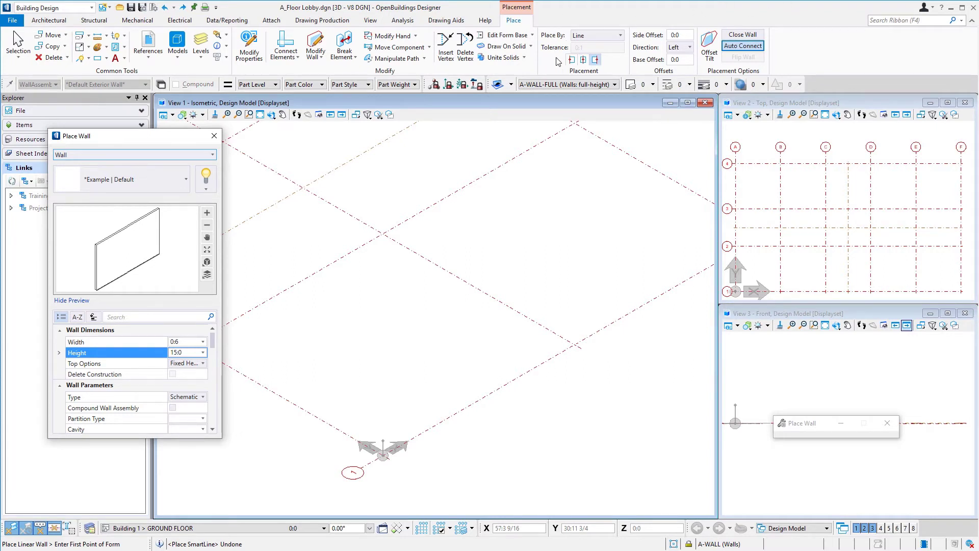
# - Keep Place By on Line, turn on Right Justify, and set Side Offset to 0:8
pyautogui.click(614, 37)
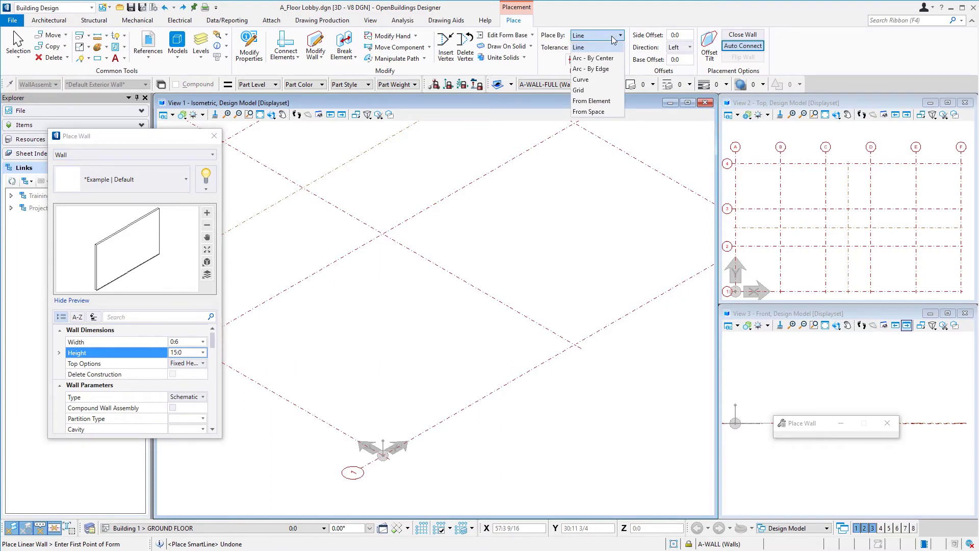
pyautogui.click(599, 48)
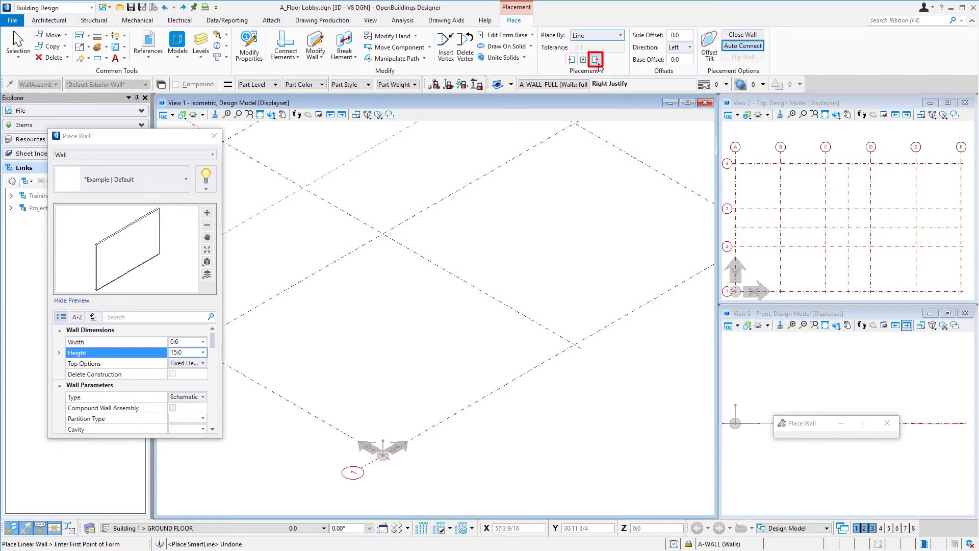
pyautogui.click(596, 61)
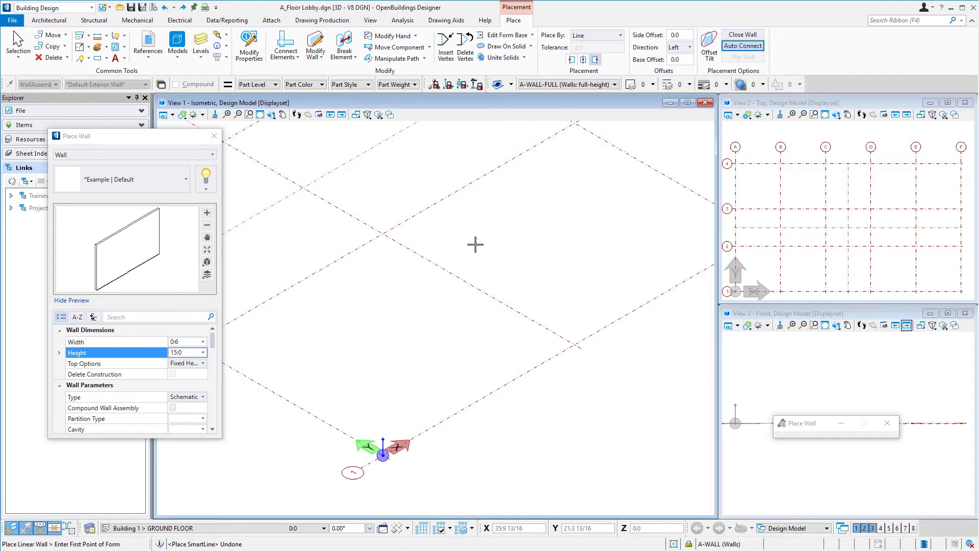
pyautogui.click(680, 35)
pyautogui.write(':')
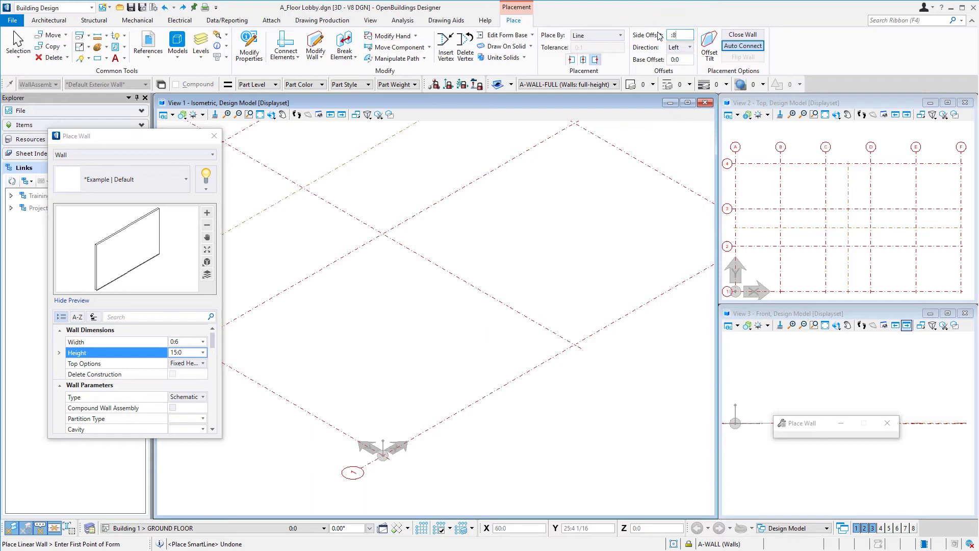
pyautogui.write('8')
pyautogui.press('Return')
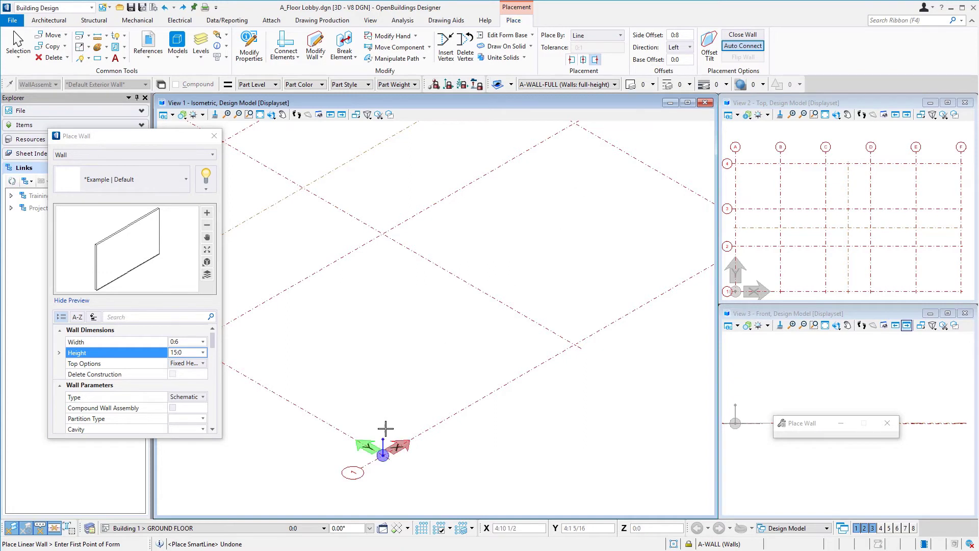
pyautogui.scroll(-3, 400, 454)
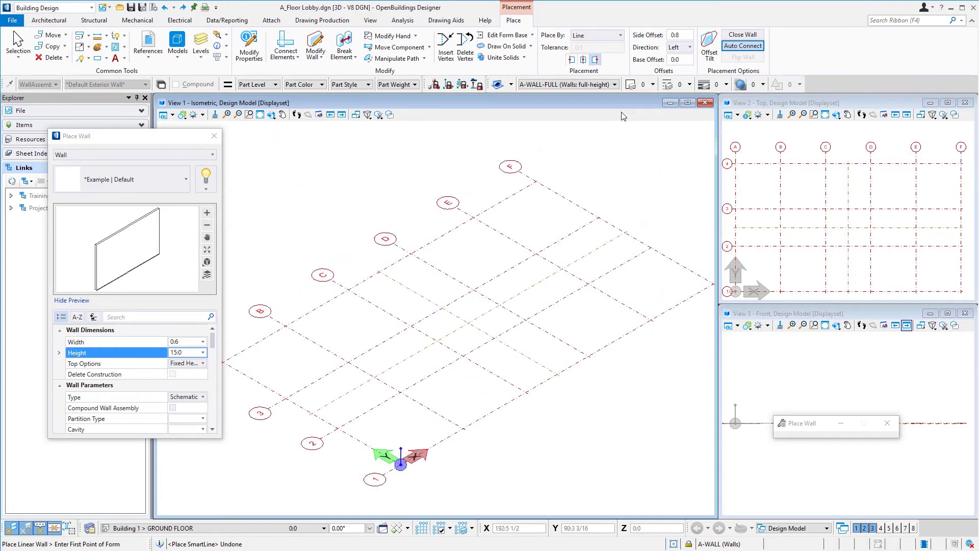
# - Enable Close Wall and place walls through grid points A1, A4, F4 and F1, closing the ring
pyautogui.click(745, 35)
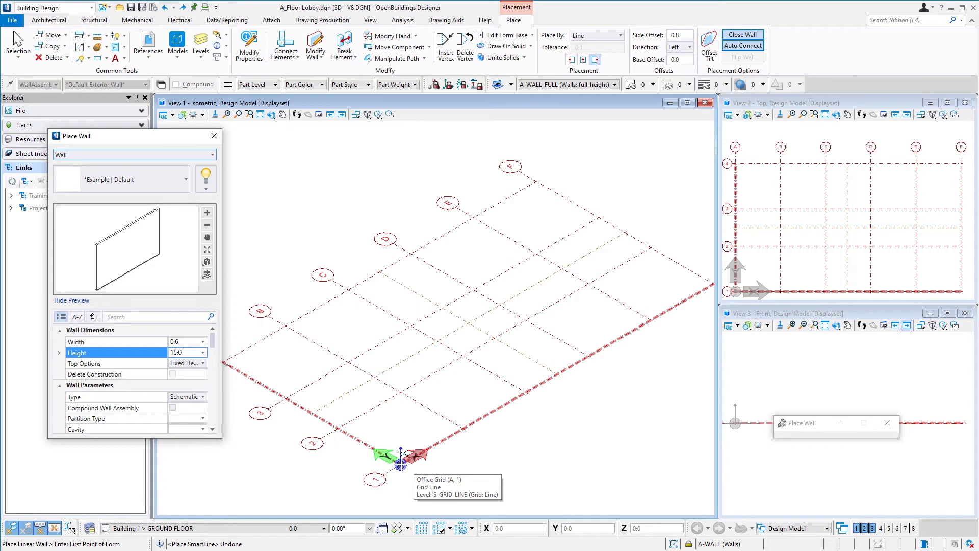
pyautogui.click(401, 464)
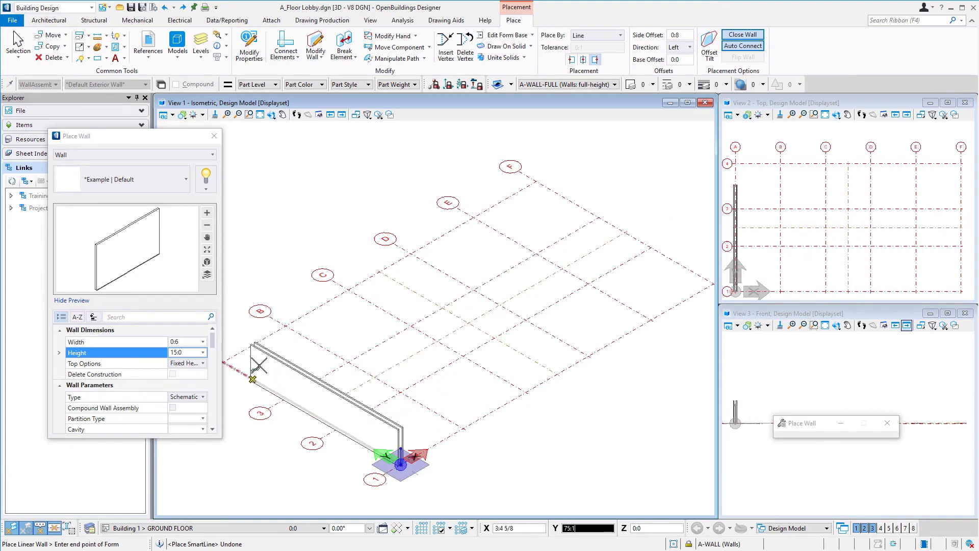
pyautogui.moveTo(143, 139); pyautogui.dragTo(122, 118)
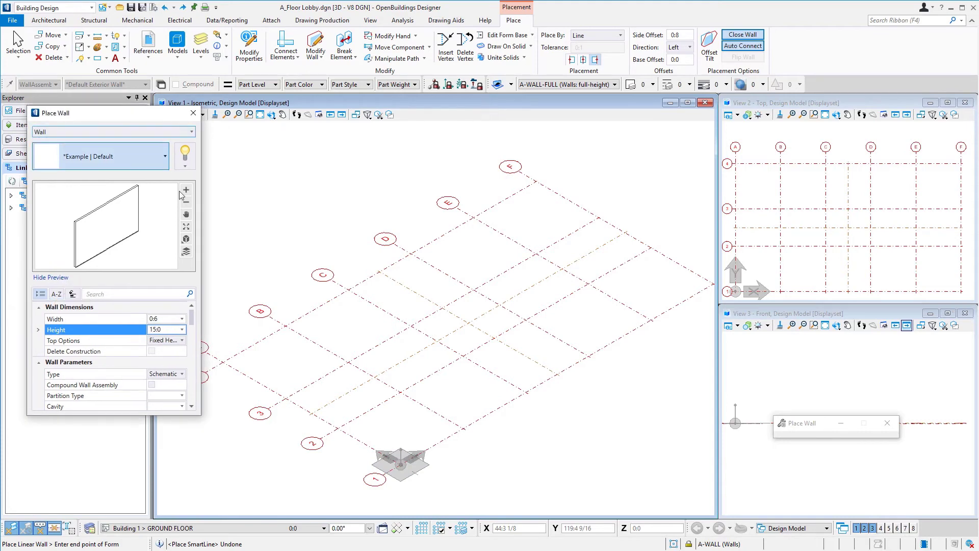
pyautogui.click(224, 363)
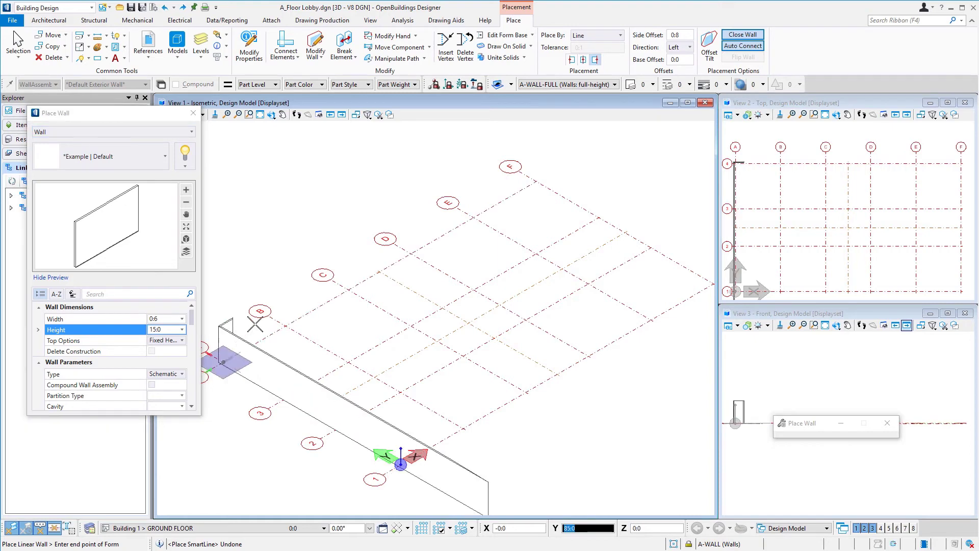
pyautogui.click(537, 183)
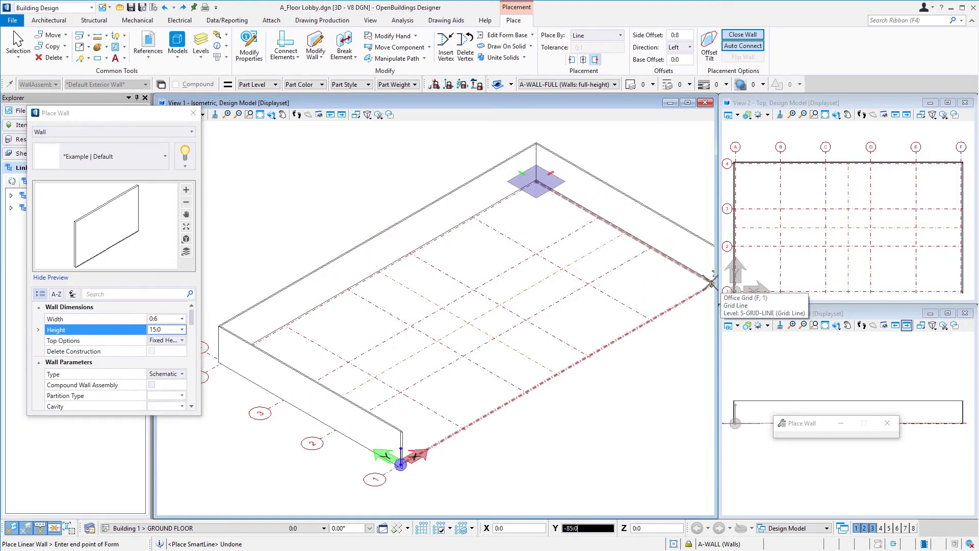
pyautogui.scroll(-2, 622, 273)
pyautogui.scroll(2, 686, 281)
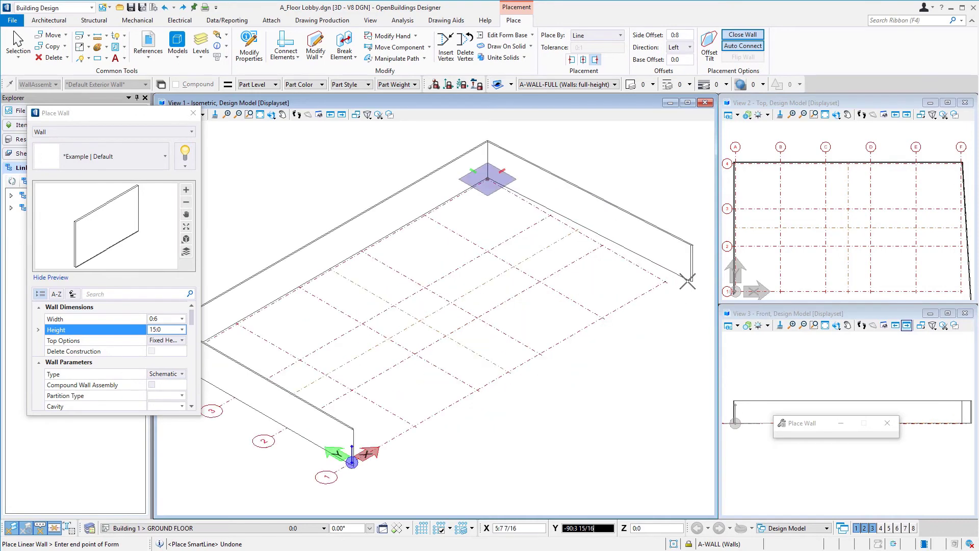
pyautogui.click(665, 279)
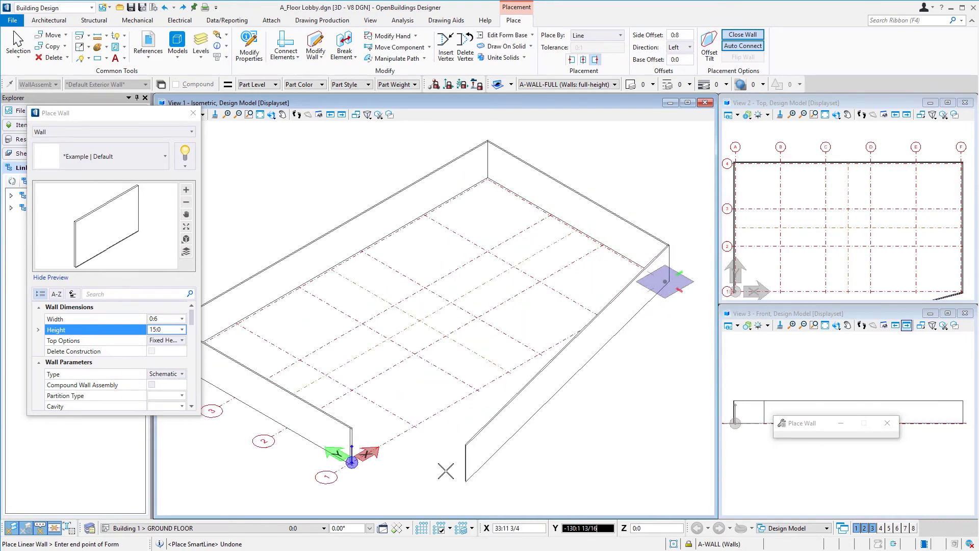
pyautogui.rightClick(577, 375)
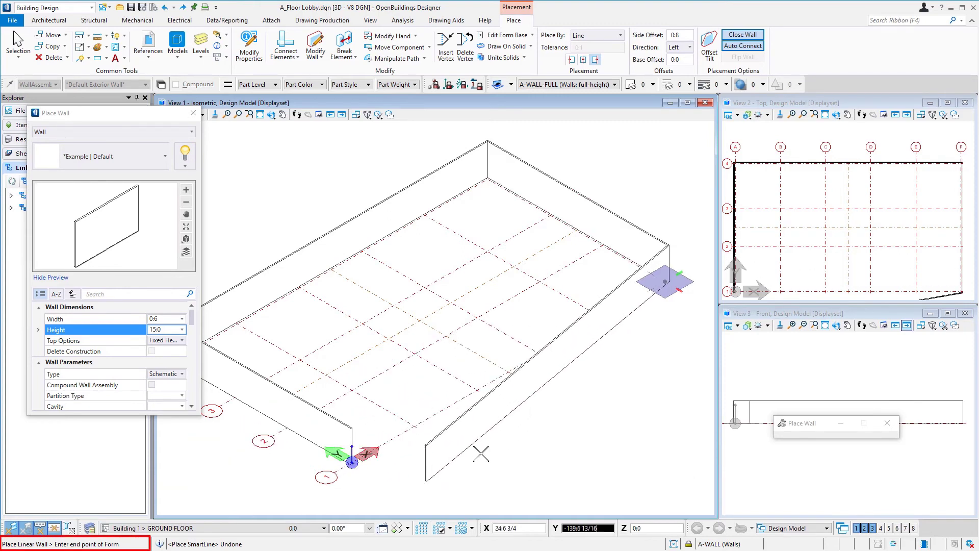
pyautogui.rightClick(544, 395)
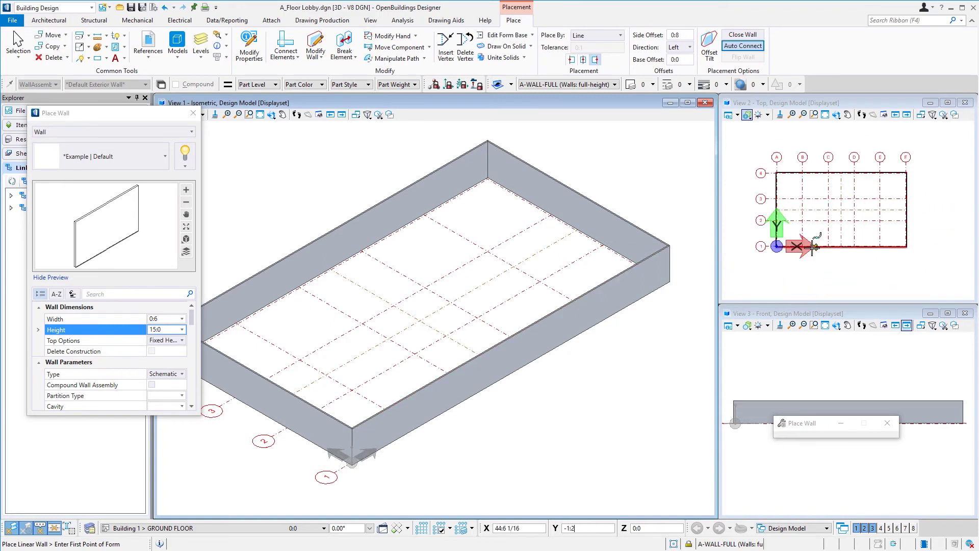
# - Pan and zoom the Top view onto grid line 1 between grids B and C
pyautogui.moveTo(790, 295); pyautogui.dragTo(809, 247, button='middle')
pyautogui.scroll(5, 852, 250)
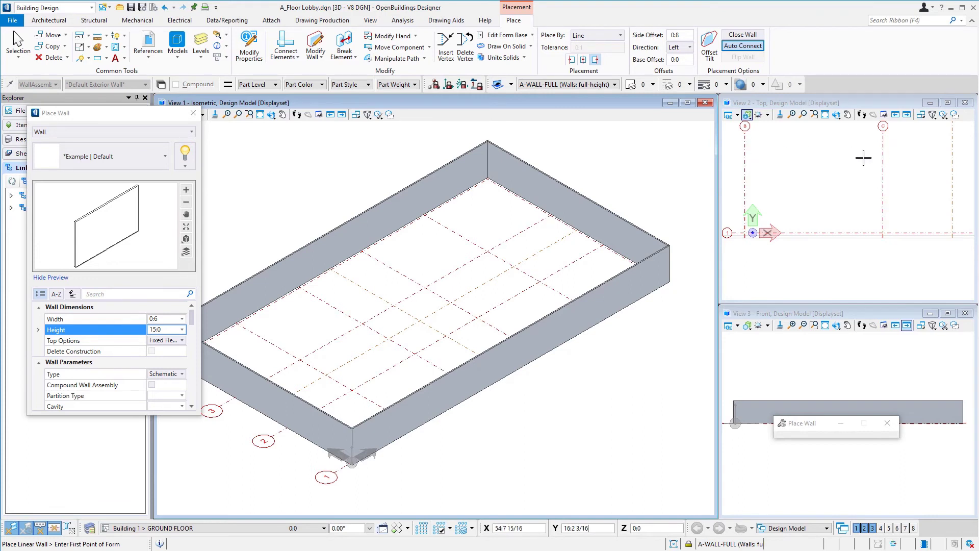
pyautogui.scroll(2, 740, 200)
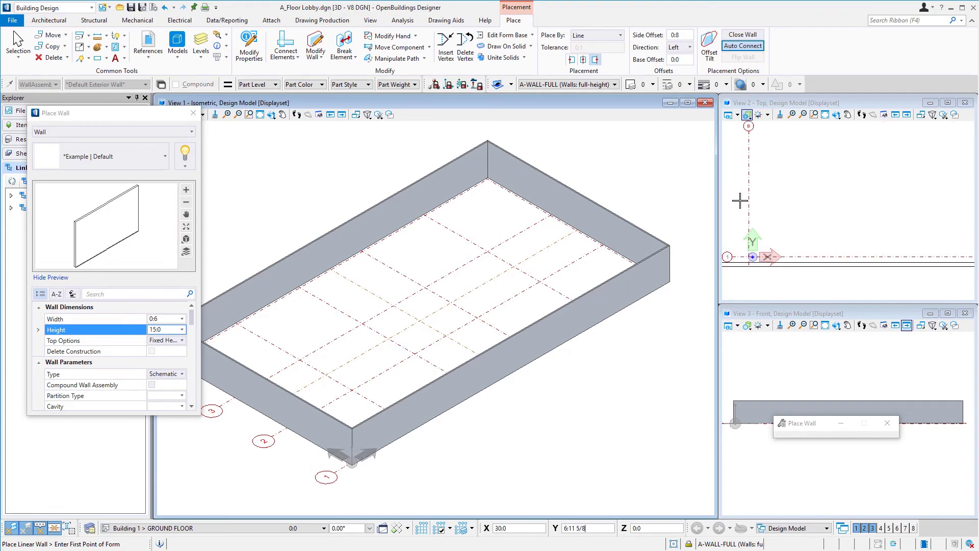
pyautogui.scroll(-2, 740, 200)
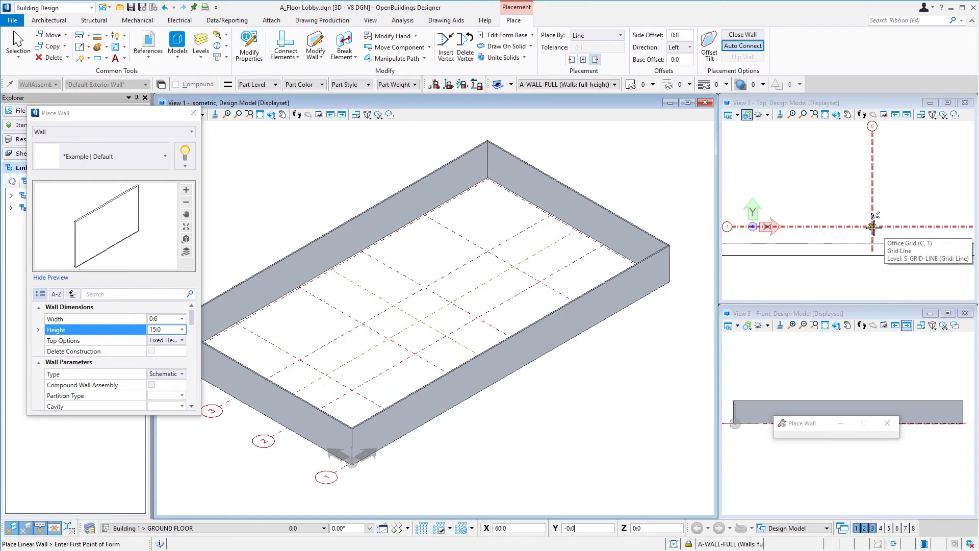
# - Place the entry wall from C1 out 4 along Y, across to grid B, and back to B1
pyautogui.click(873, 226)
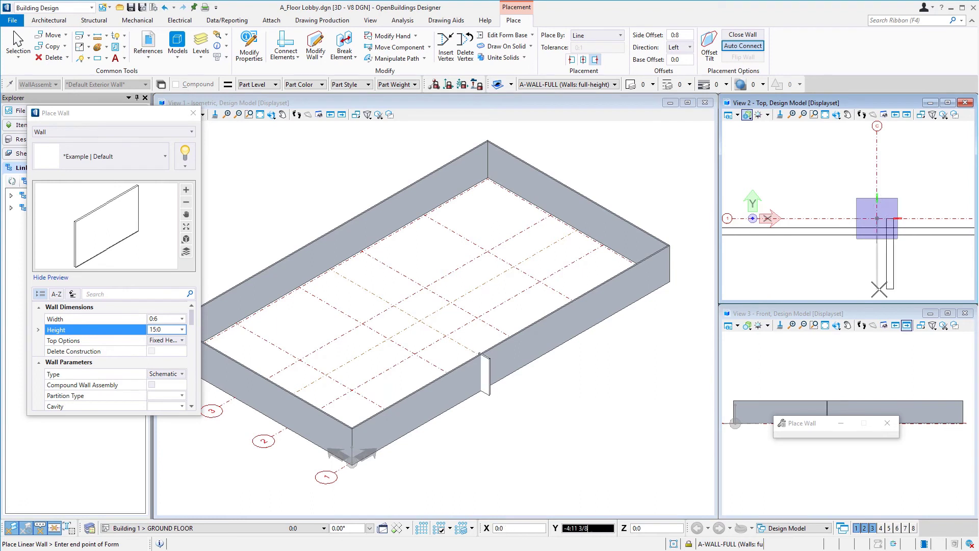
pyautogui.moveTo(876, 197); pyautogui.dragTo(874, 185, button='middle')
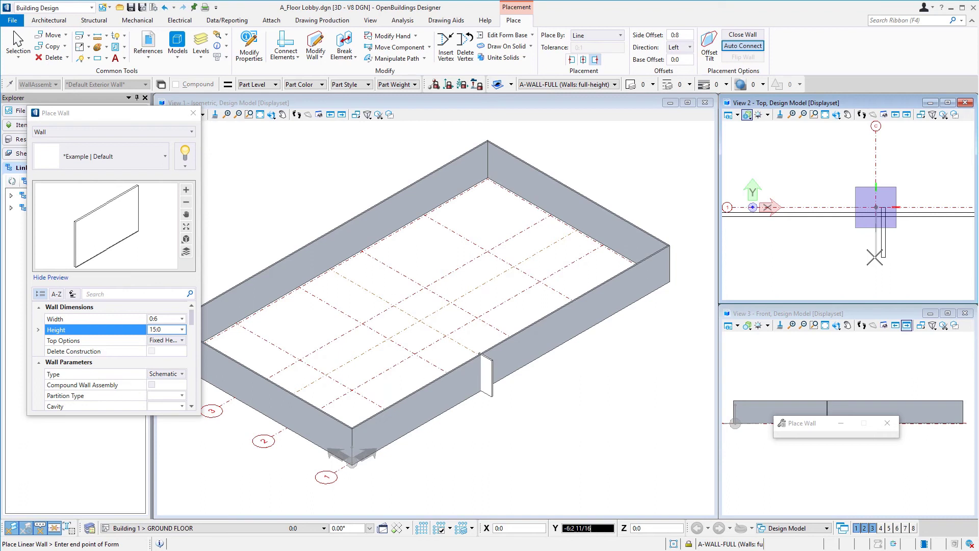
pyautogui.write('4')
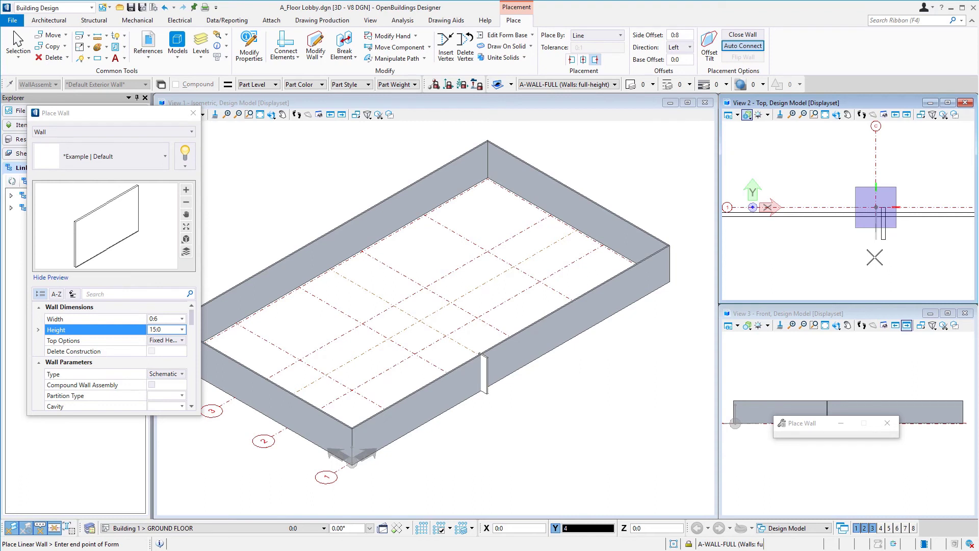
pyautogui.click(874, 258)
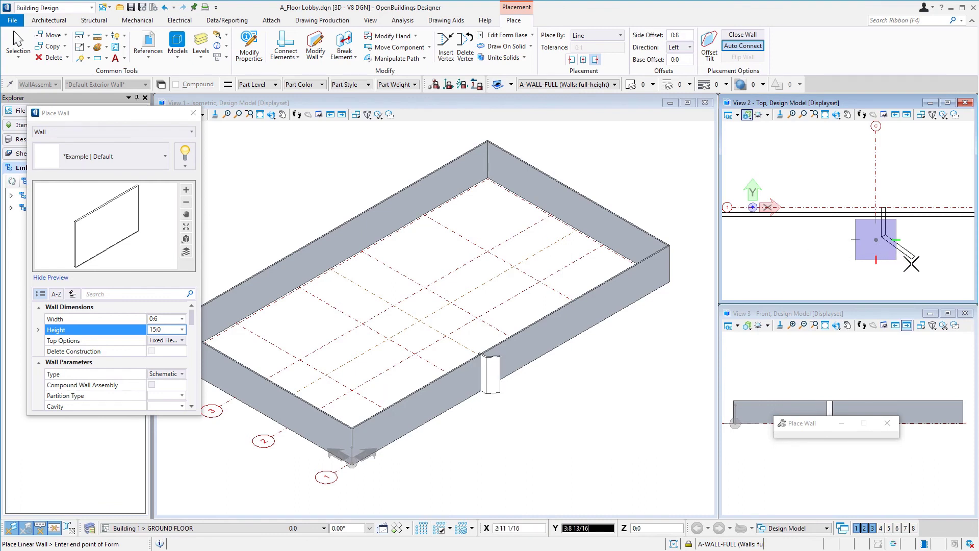
pyautogui.scroll(-2, 836, 253)
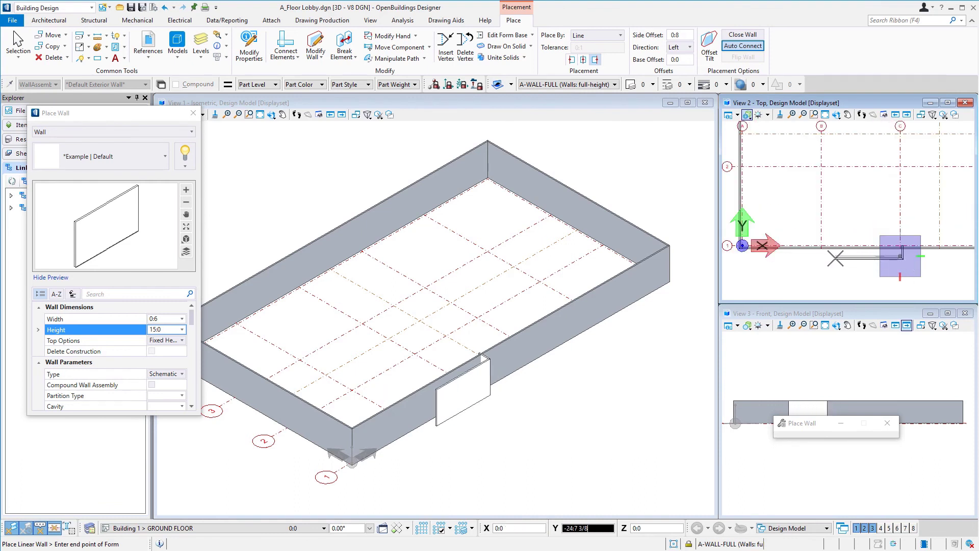
pyautogui.scroll(2, 839, 258)
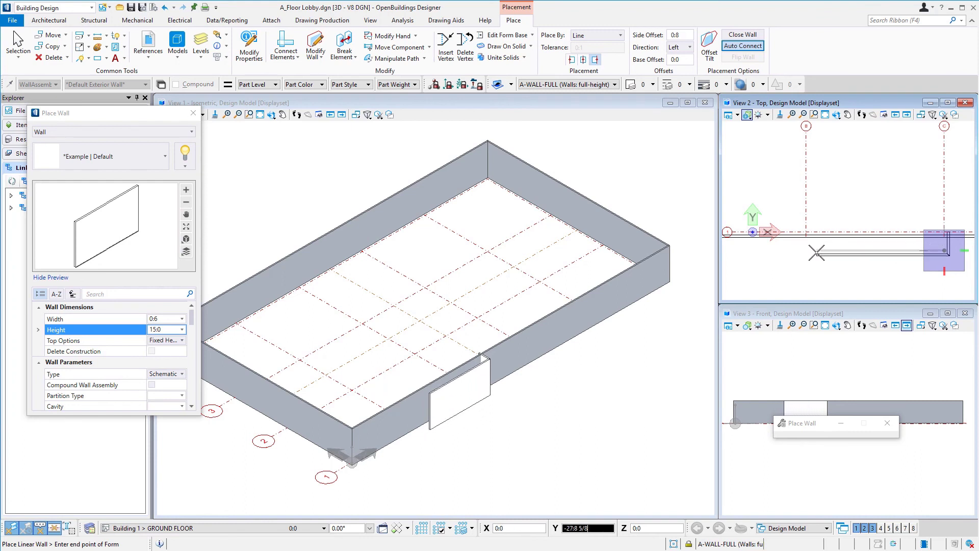
pyautogui.press('Return')
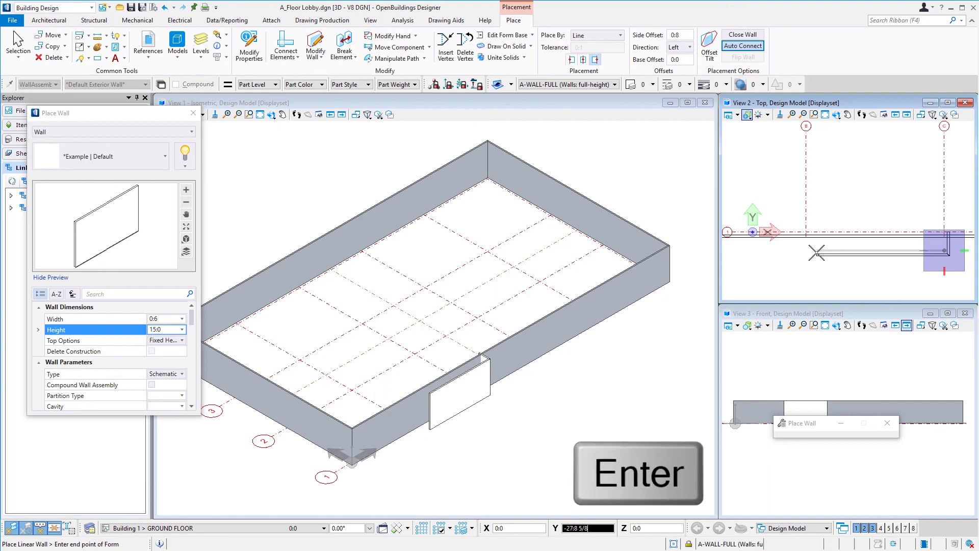
pyautogui.click(805, 183)
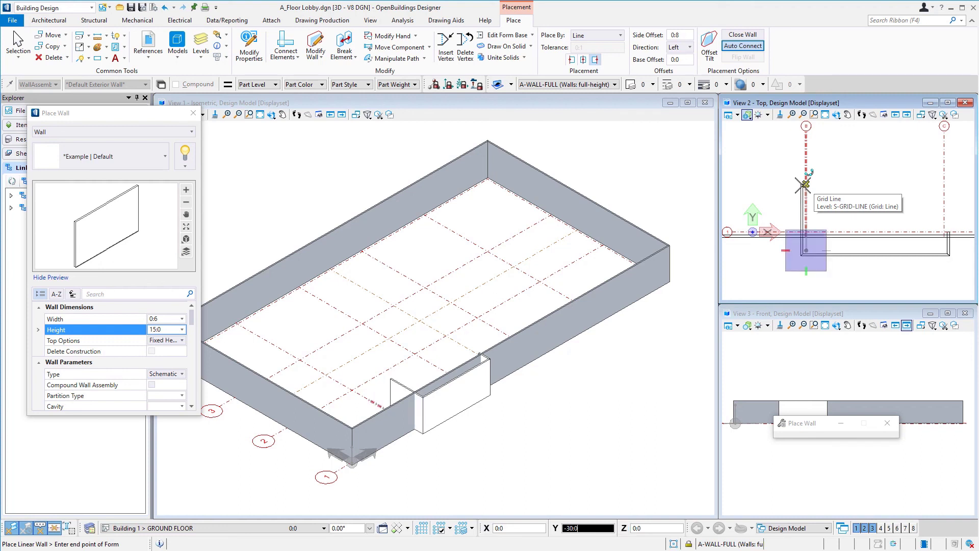
pyautogui.click(806, 224)
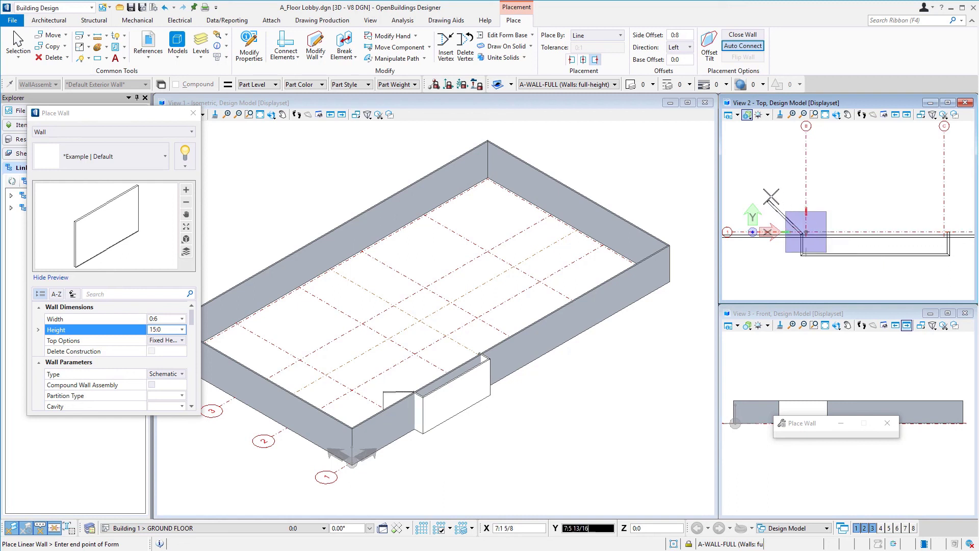
pyautogui.rightClick(771, 194)
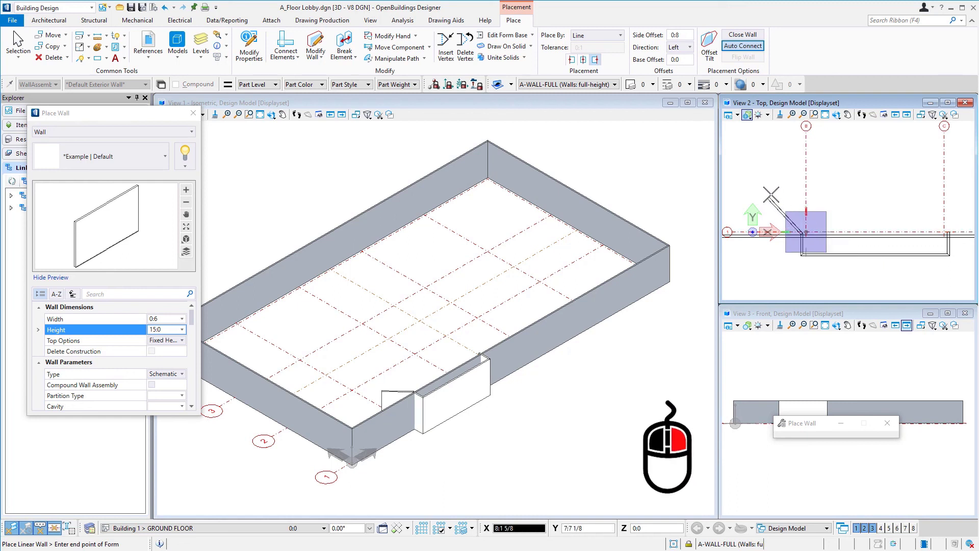